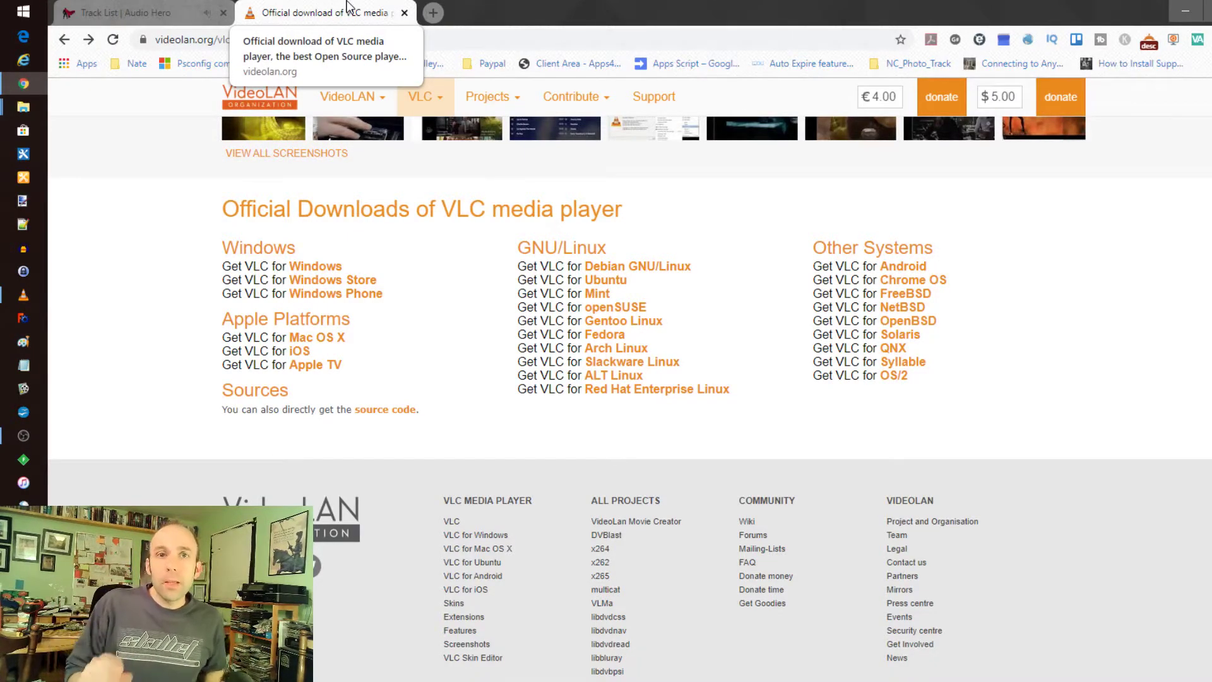
Step: Minimize the browser, switch to VLC media player and open a capture device with the Desktop capture mode
{"action": "left_click", "coordinate": [1186, 14]}
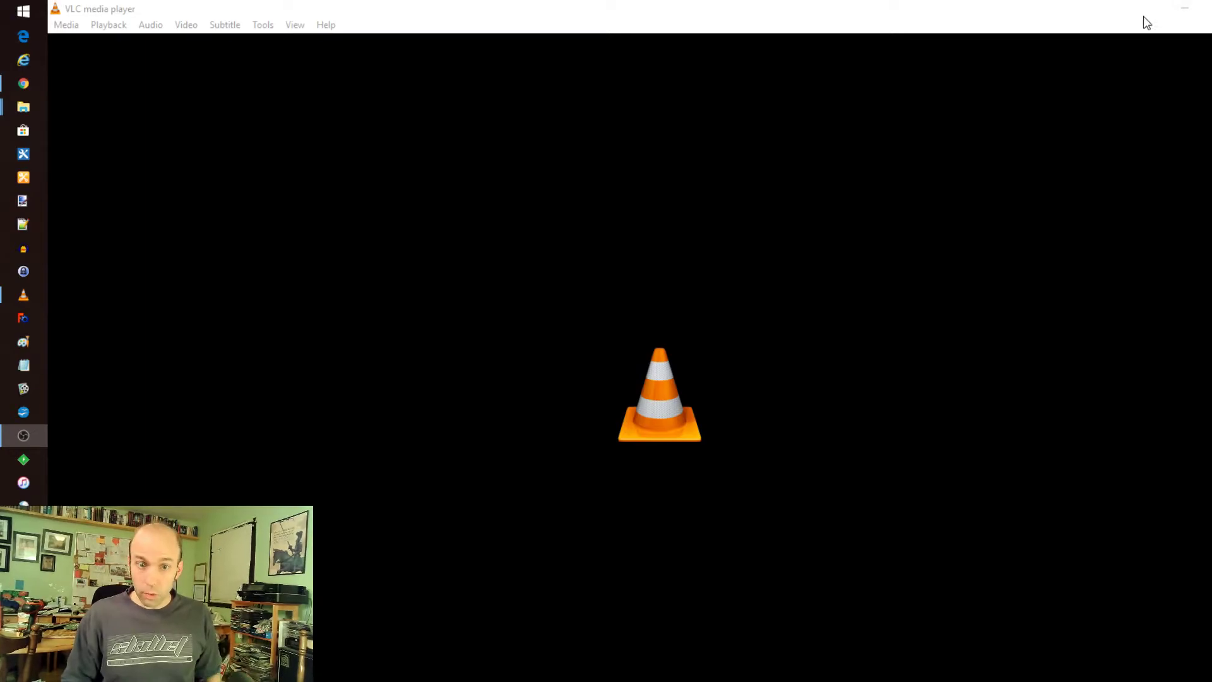
{"action": "left_click", "coordinate": [69, 24]}
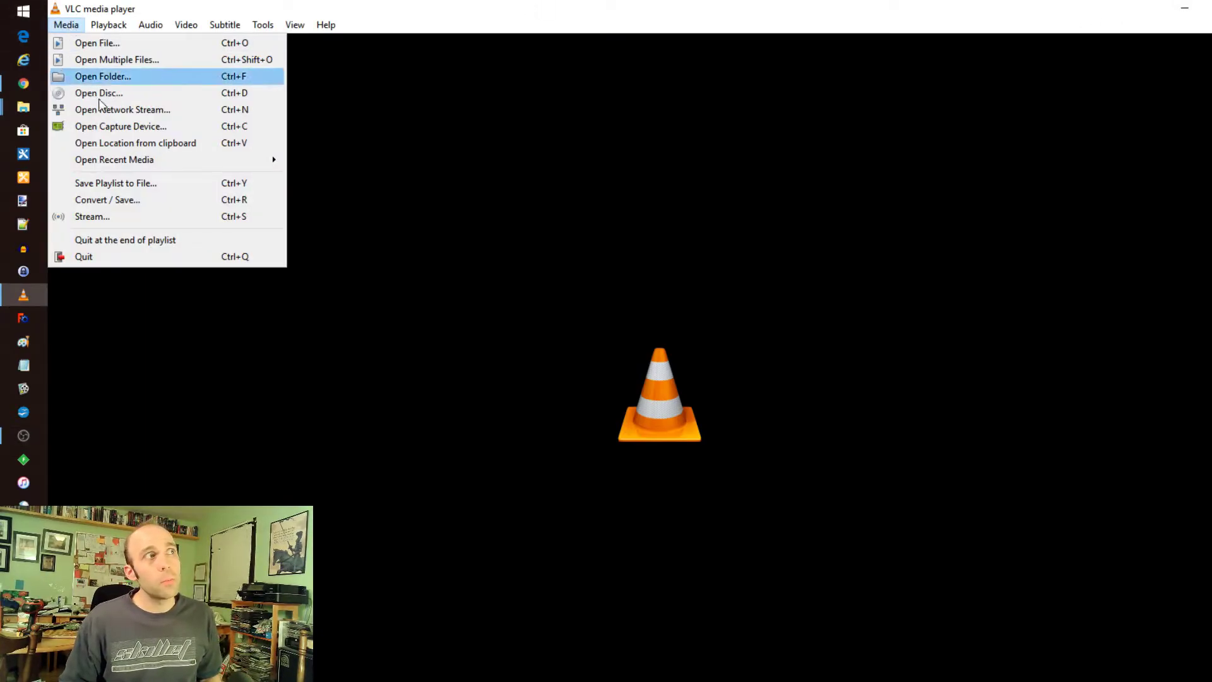
{"action": "left_click", "coordinate": [126, 129]}
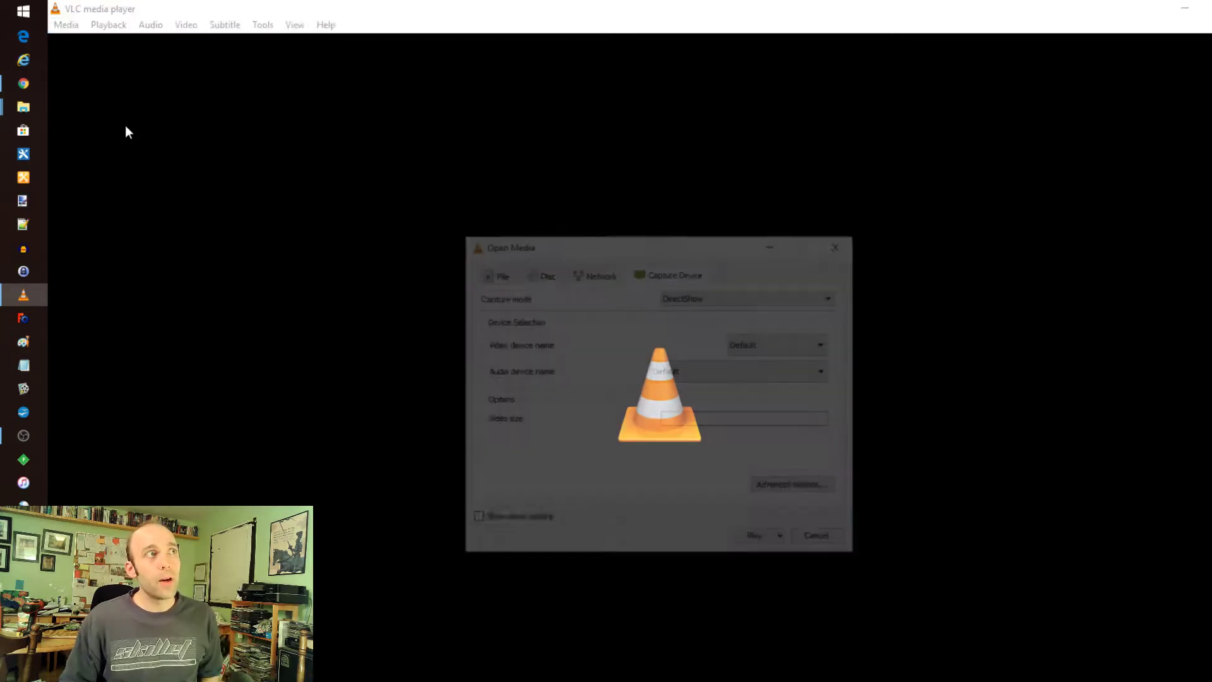
{"action": "left_click", "coordinate": [687, 298]}
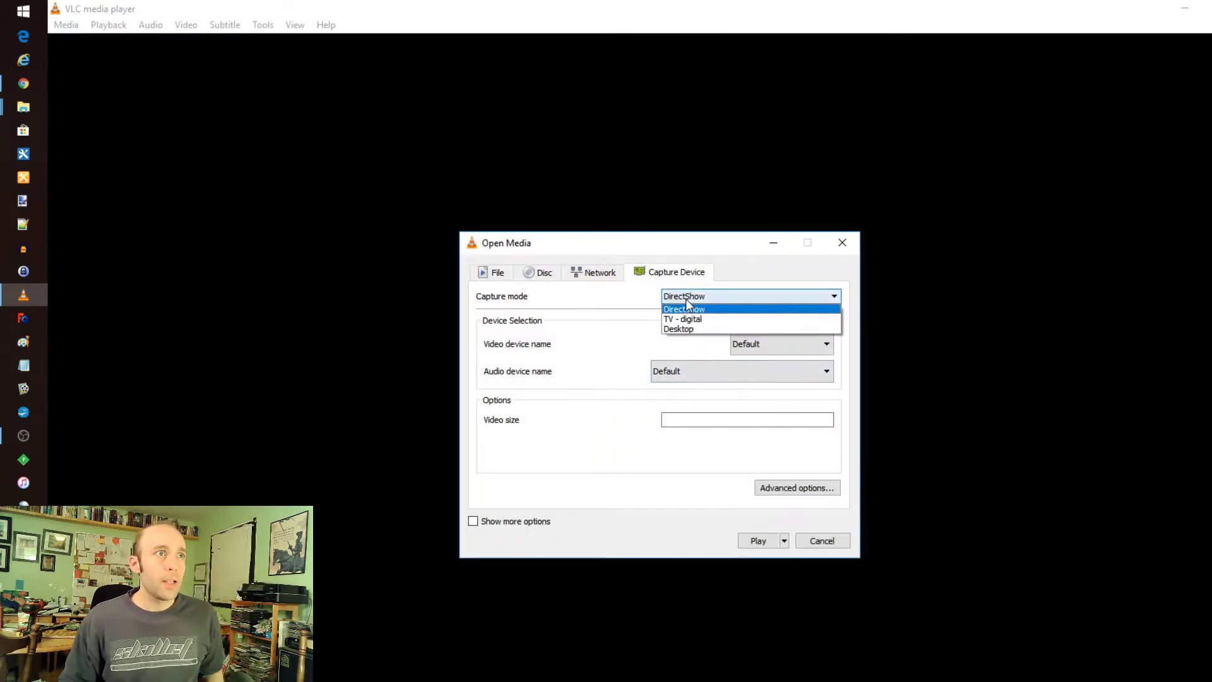
{"action": "left_click", "coordinate": [711, 328]}
Step: Set the desired capture frame rate to 30 f/s and choose to stream the desktop capture
{"action": "left_click", "coordinate": [789, 440]}
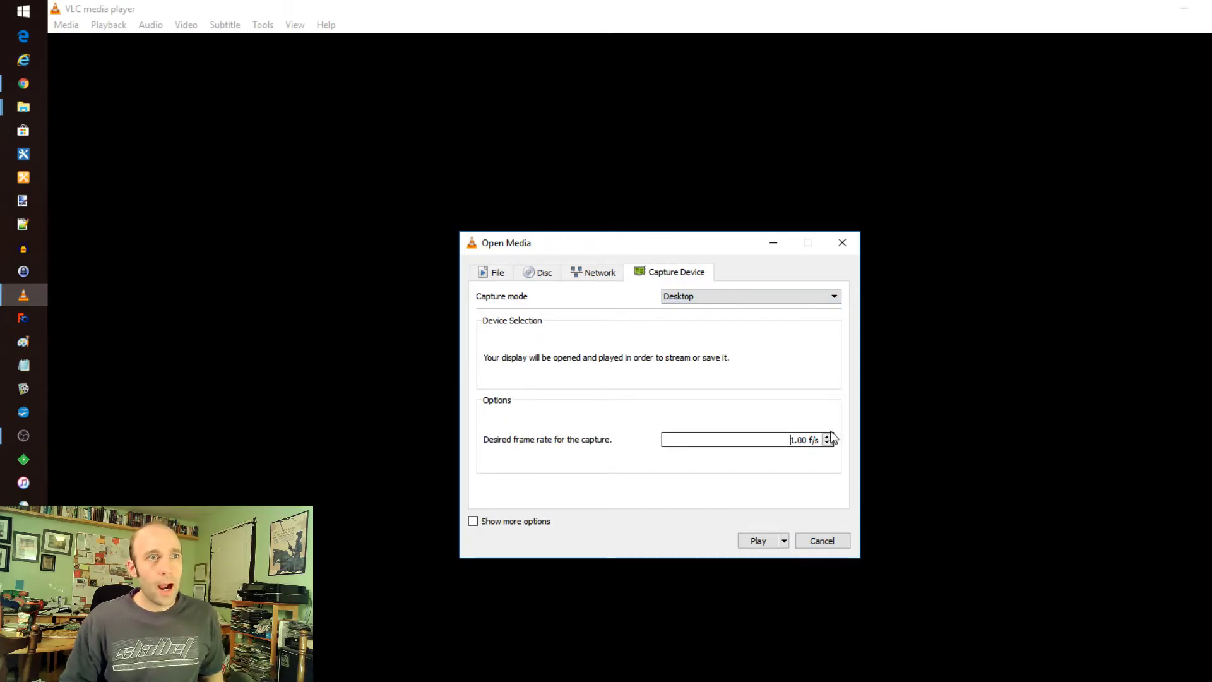
{"action": "key", "text": "Delete"}
{"action": "type", "text": "30"}
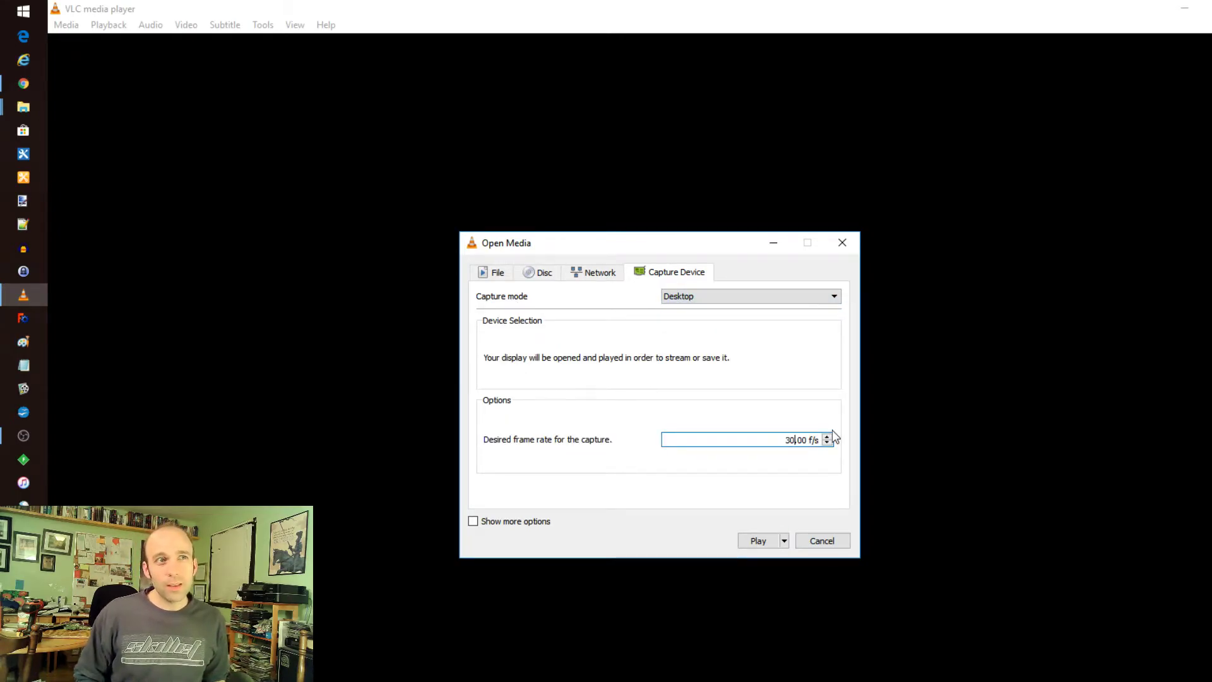
{"action": "left_click", "coordinate": [785, 541]}
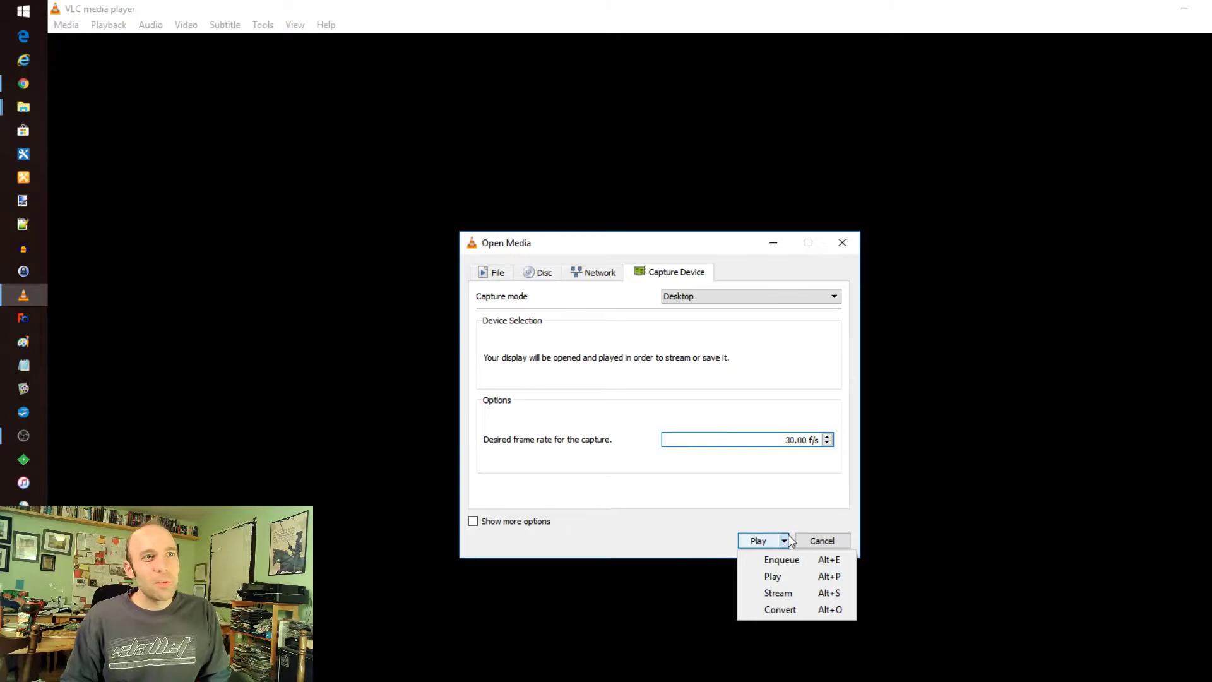
{"action": "left_click", "coordinate": [799, 595]}
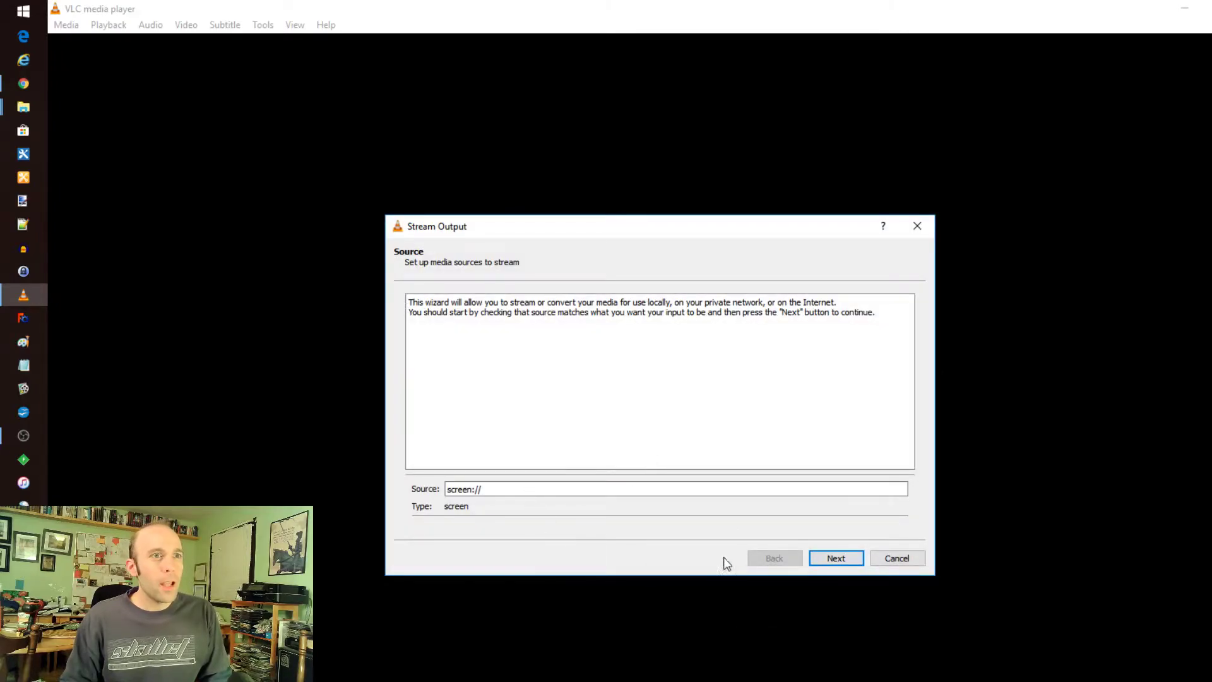
Step: Accept the screen source and add a File destination named Test_capture in the Videos folder
{"action": "left_click", "coordinate": [832, 559]}
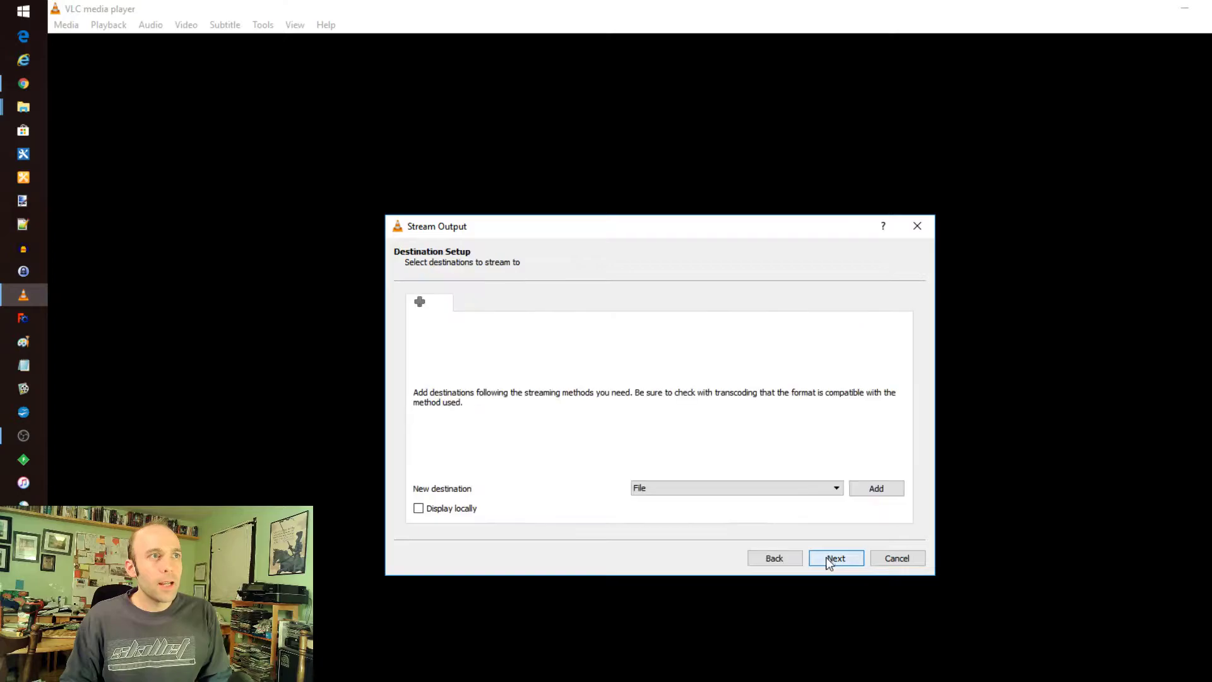
{"action": "left_click", "coordinate": [867, 494]}
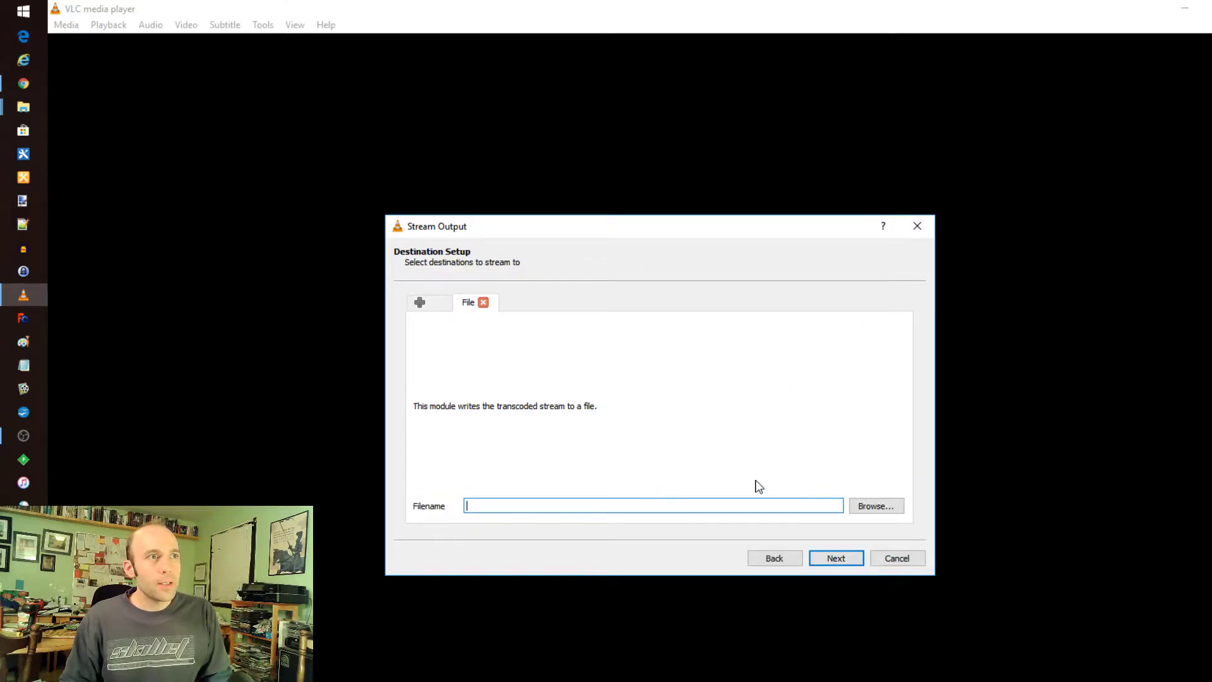
{"action": "left_click", "coordinate": [893, 507]}
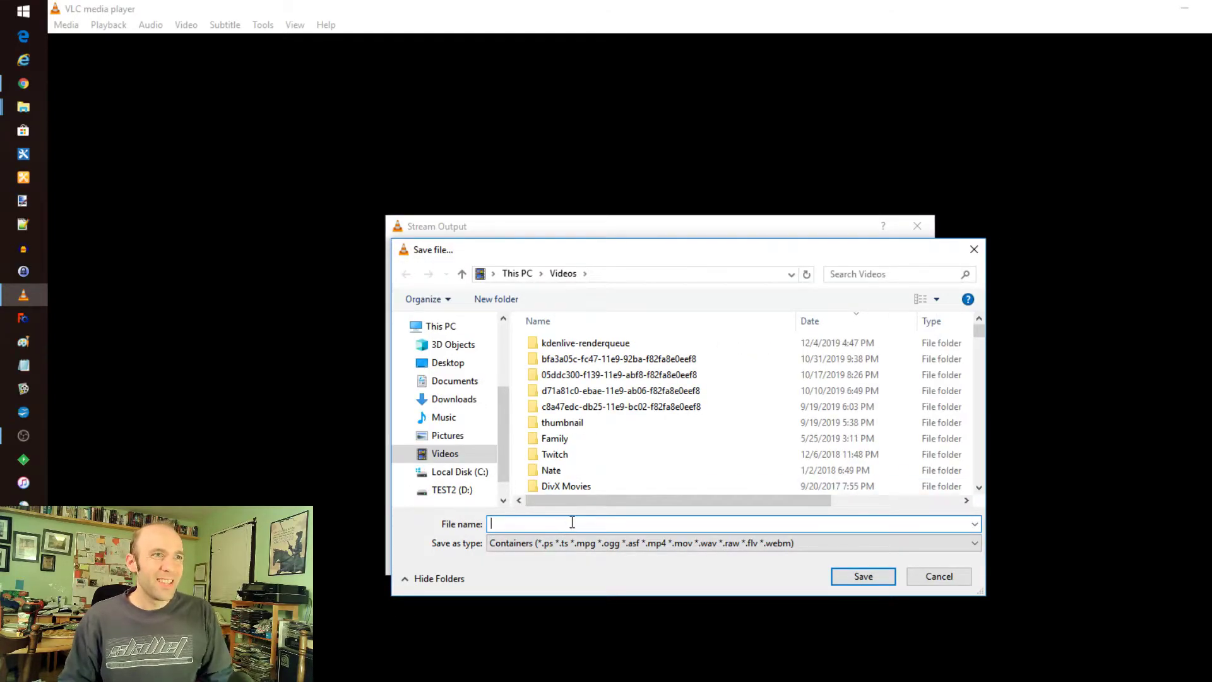
{"action": "type", "text": "Tes"}
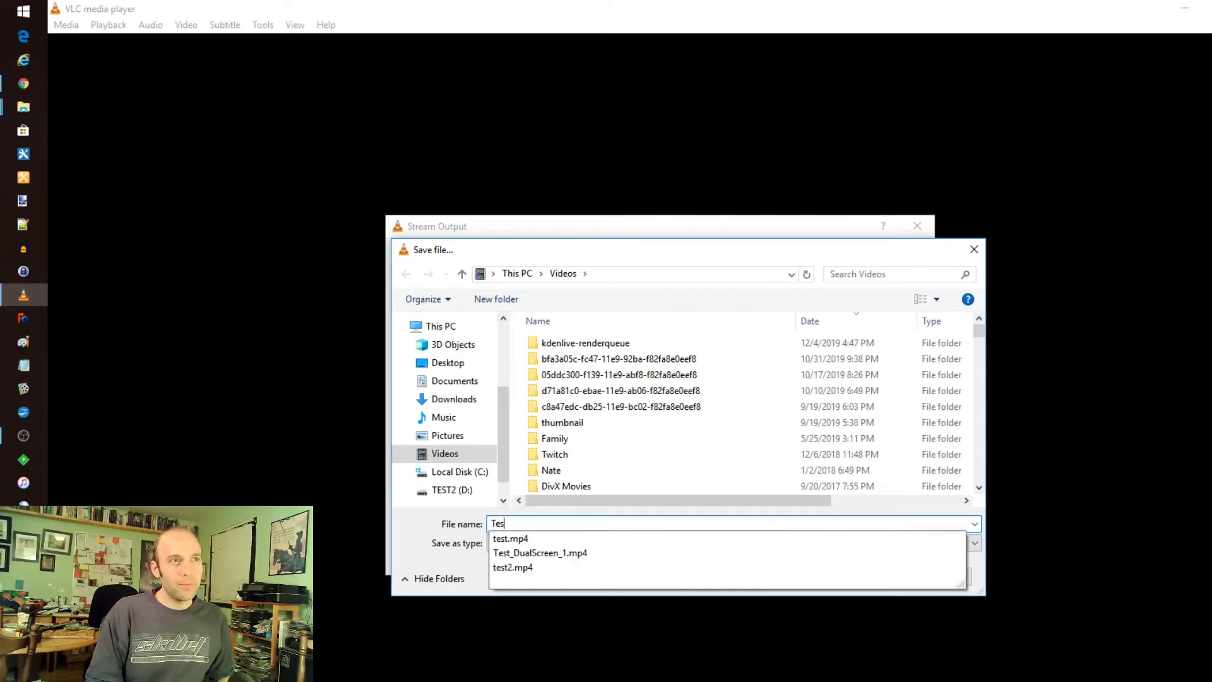
{"action": "type", "text": "t_capture"}
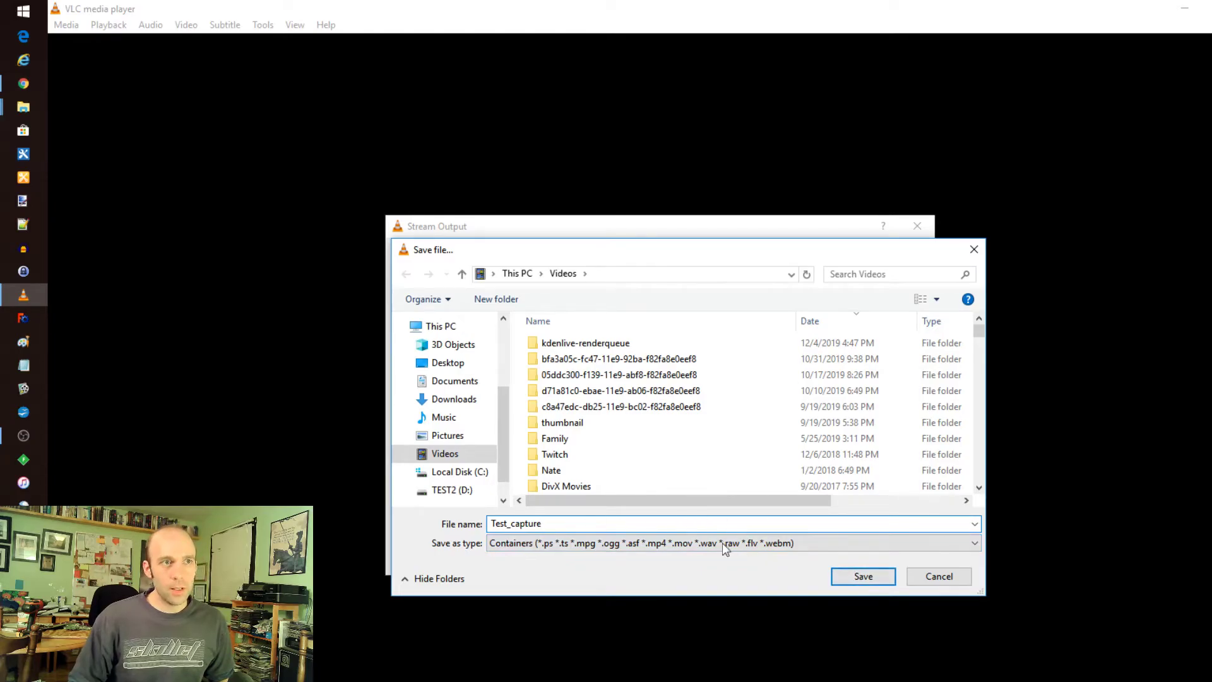
{"action": "left_click", "coordinate": [862, 576]}
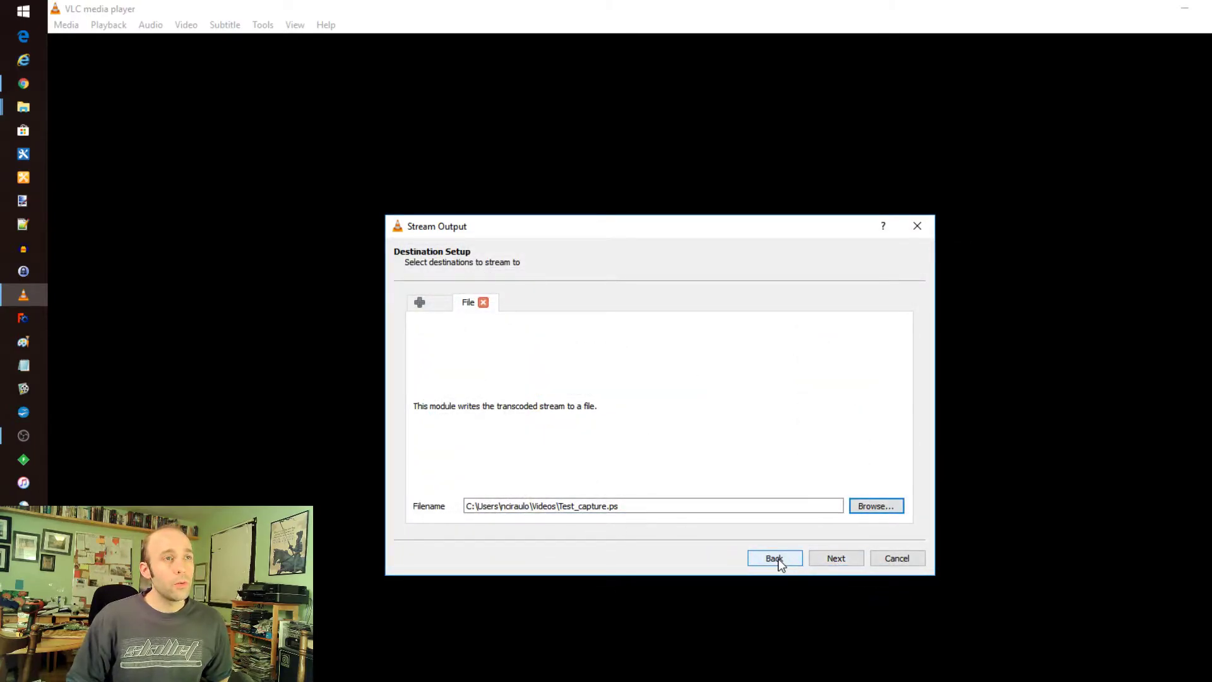
Step: Use the Video - H.264 + MP3 (MP4) transcoding profile and start streaming the desktop to the file
{"action": "left_click", "coordinate": [833, 559]}
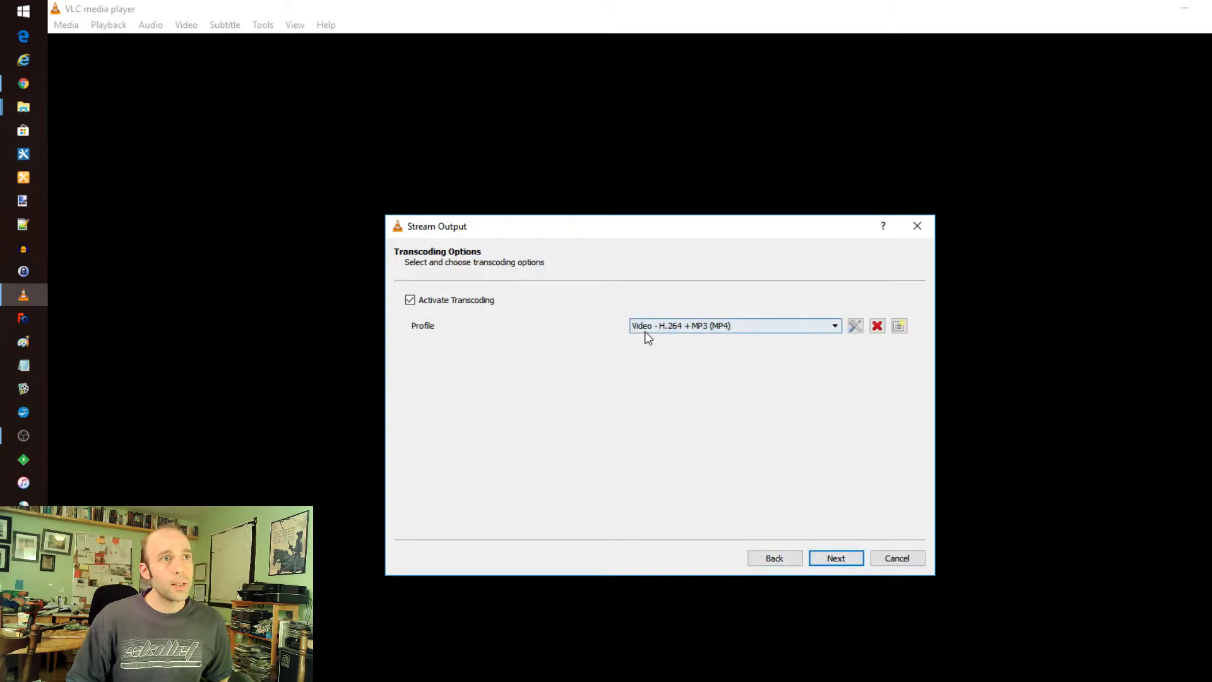
{"action": "left_click", "coordinate": [836, 326]}
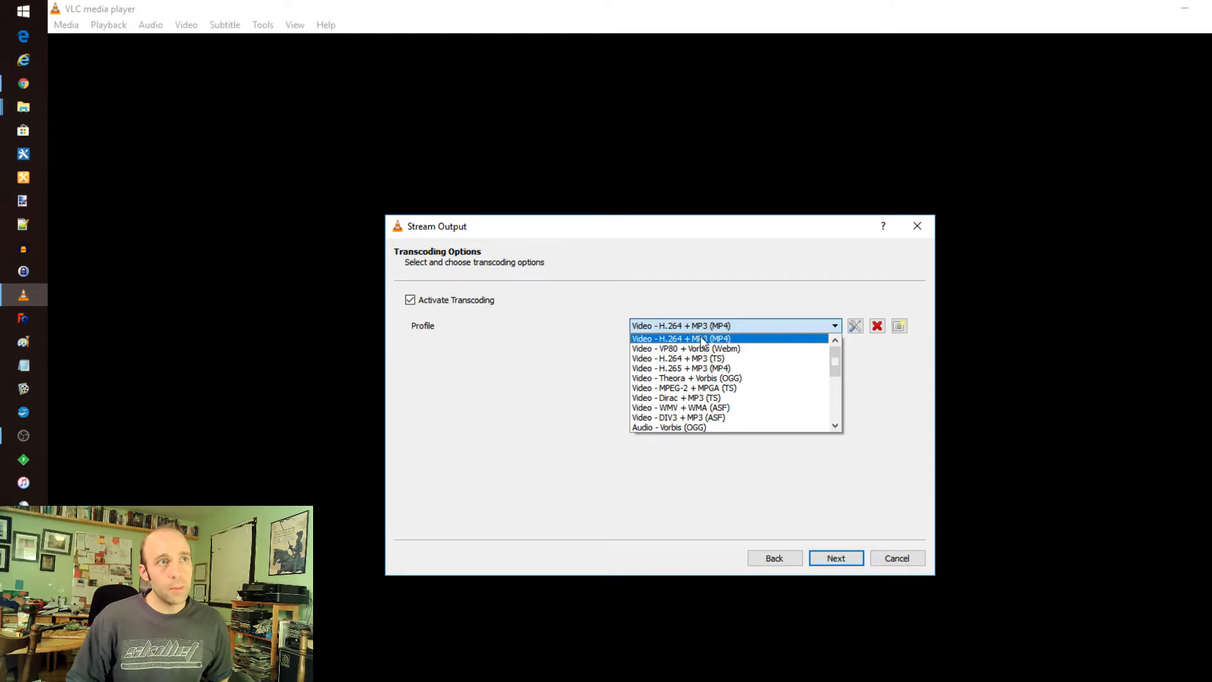
{"action": "left_click", "coordinate": [762, 301]}
{"action": "left_click", "coordinate": [835, 325]}
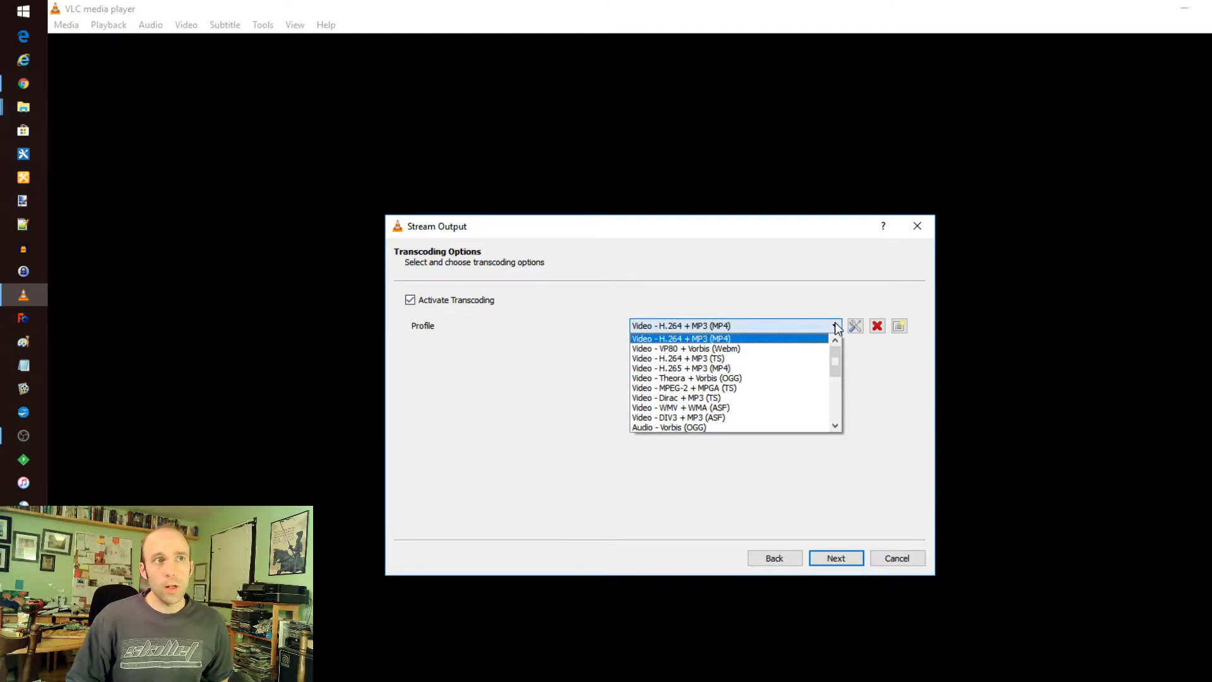
{"action": "left_click", "coordinate": [780, 273]}
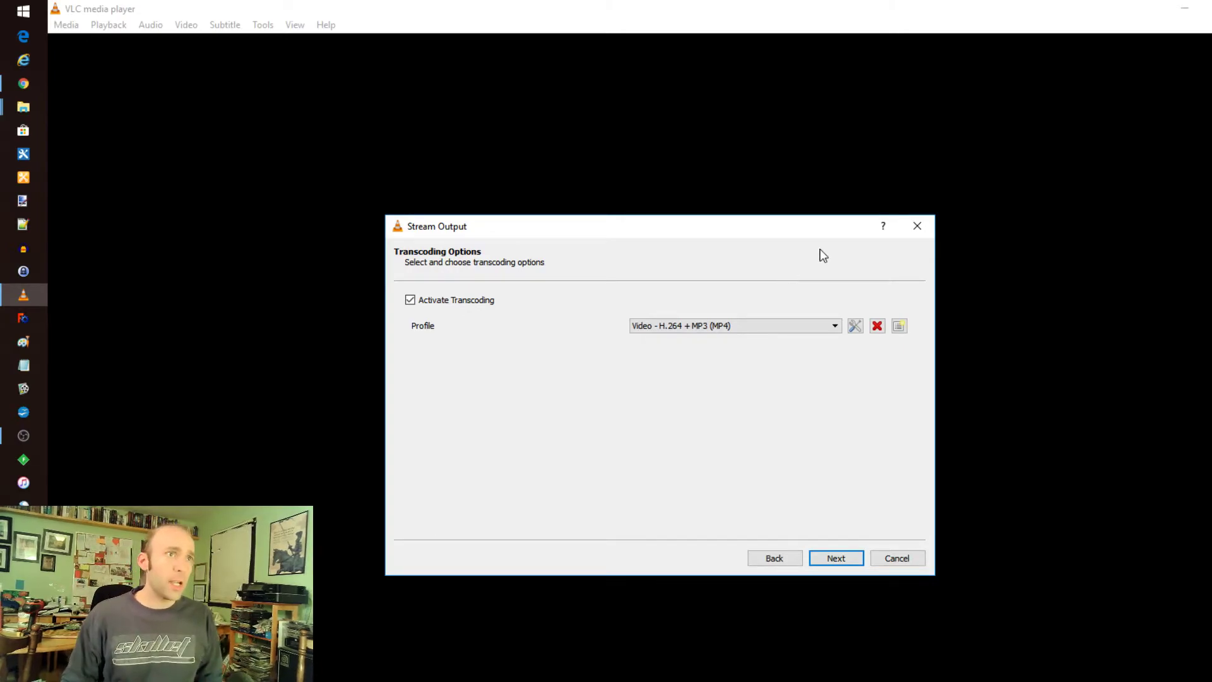
{"action": "left_click", "coordinate": [836, 558]}
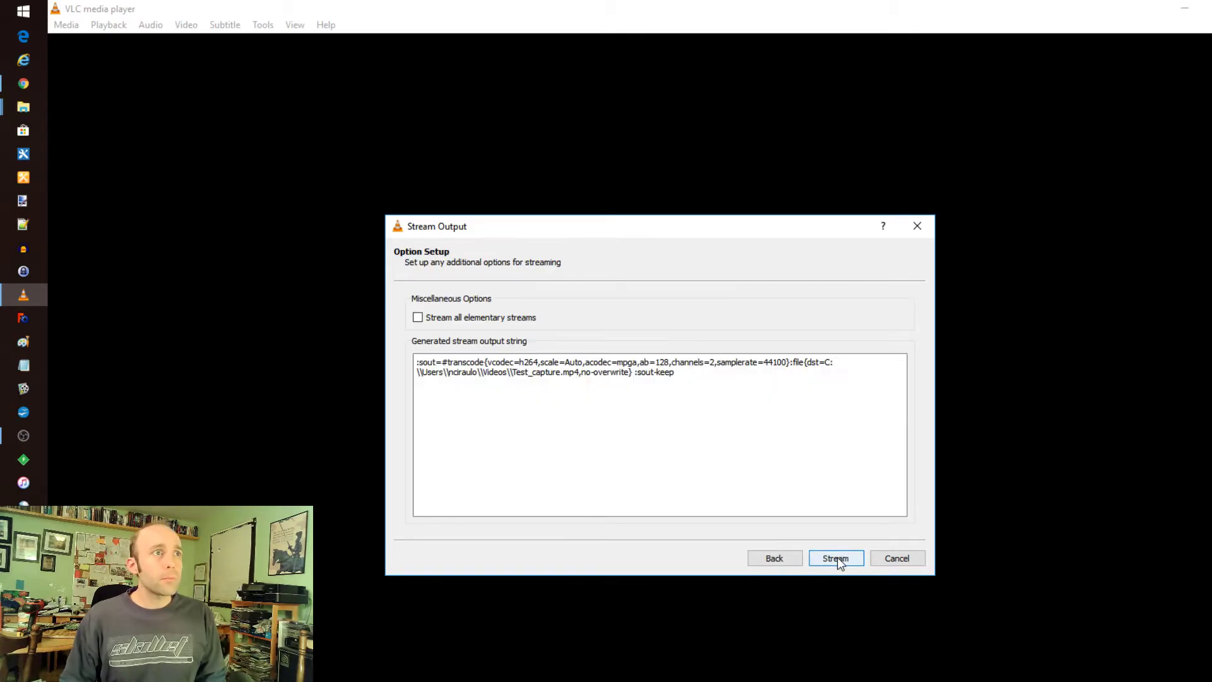
{"action": "left_click", "coordinate": [839, 559]}
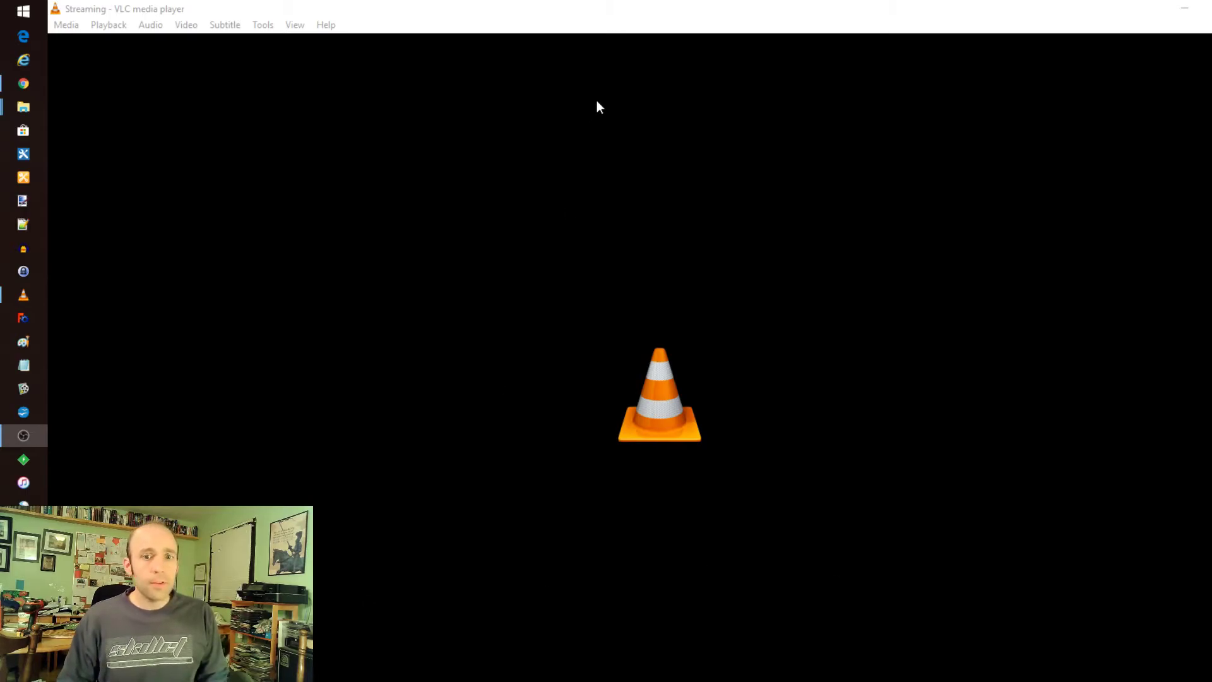
Step: Restore the maximized VLC window, shrink it and move it around the desktop while the screen is being recorded
{"action": "left_click_drag", "start_coordinate": [552, 6], "coordinate": [650, 19]}
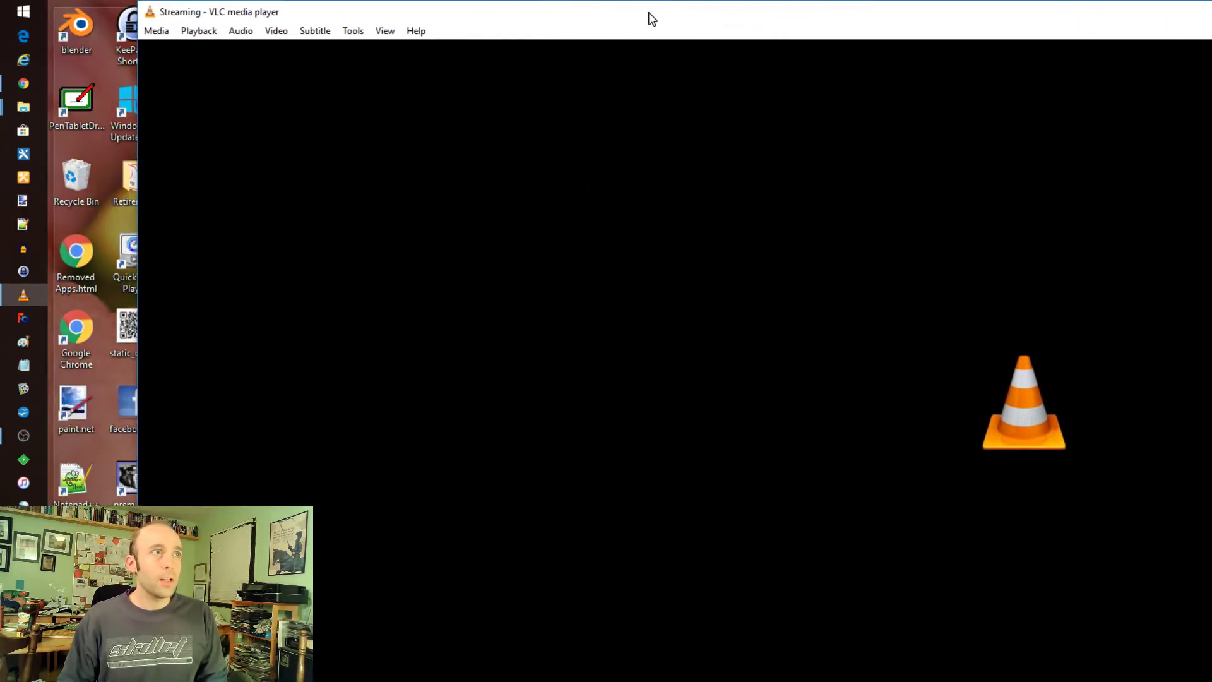
{"action": "double_click", "coordinate": [650, 21]}
{"action": "double_click", "coordinate": [440, 9]}
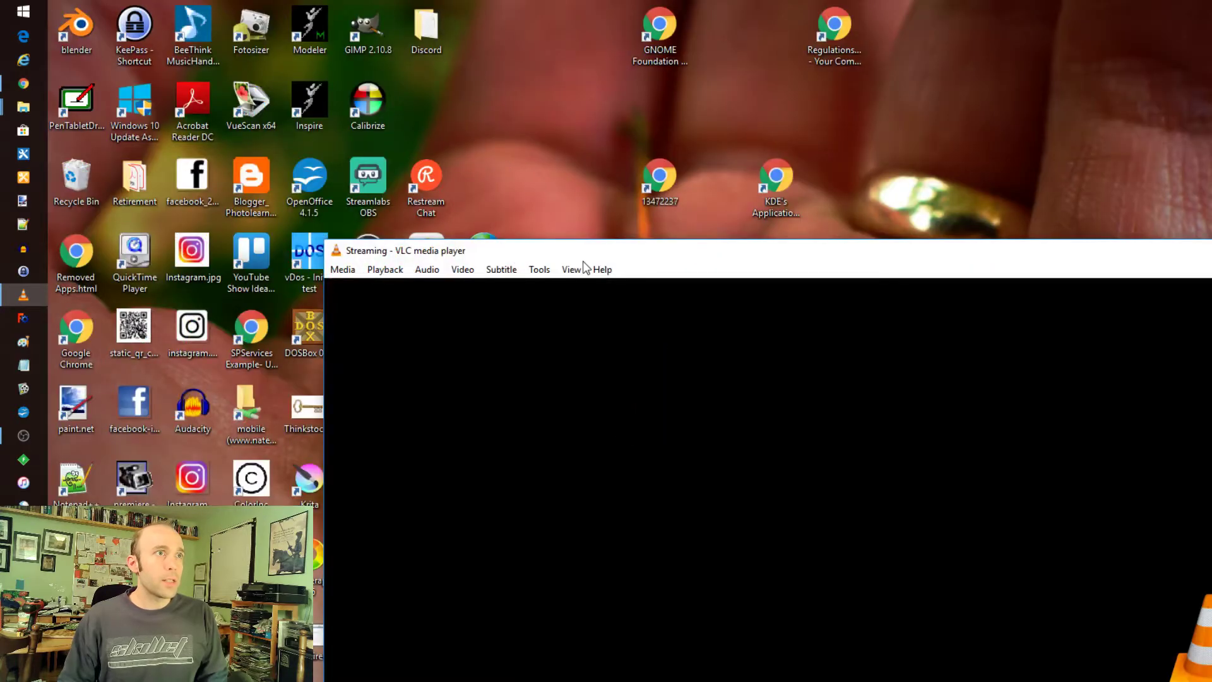
{"action": "left_click_drag", "start_coordinate": [583, 260], "coordinate": [549, 23]}
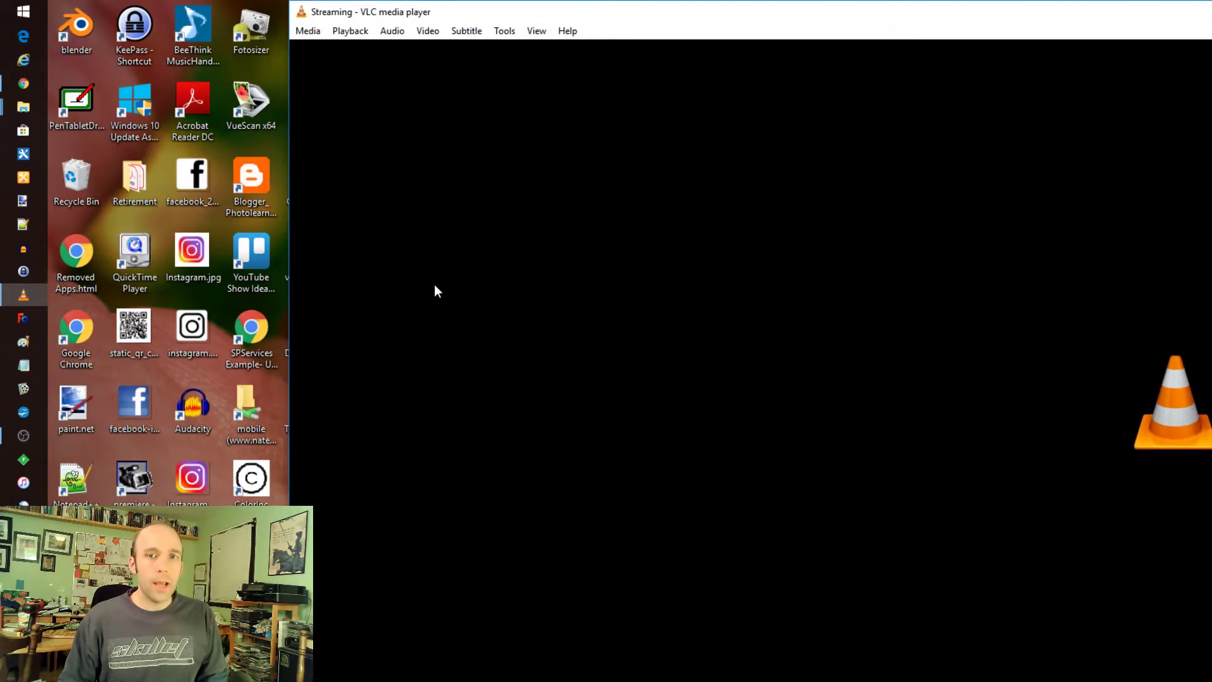
{"action": "left_click_drag", "start_coordinate": [307, 11], "coordinate": [813, 215]}
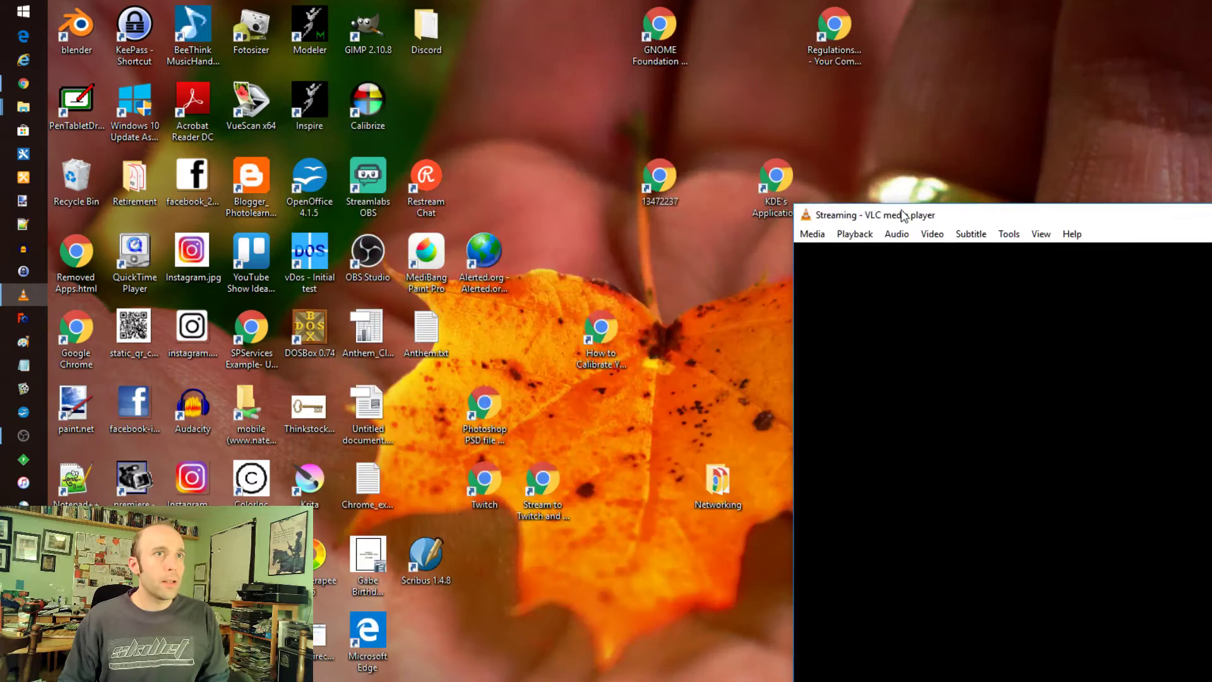
{"action": "left_click_drag", "start_coordinate": [903, 215], "coordinate": [293, 153]}
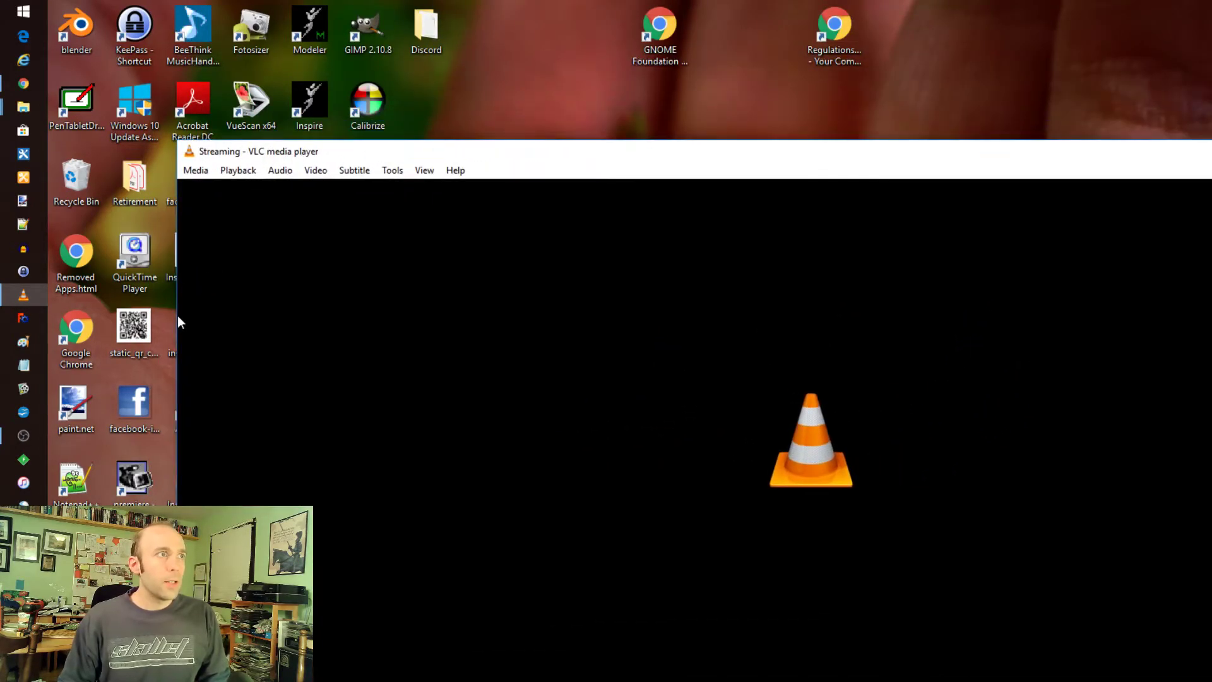
{"action": "left_click_drag", "start_coordinate": [178, 322], "coordinate": [739, 319]}
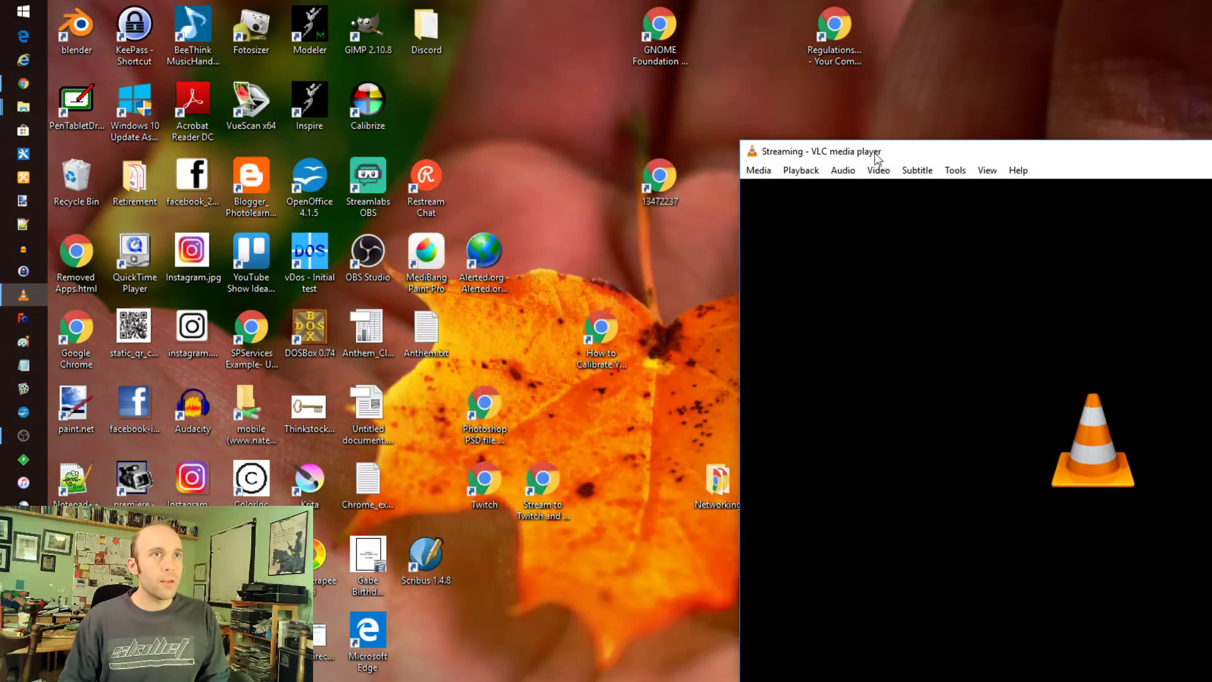
{"action": "left_click_drag", "start_coordinate": [877, 158], "coordinate": [503, 53]}
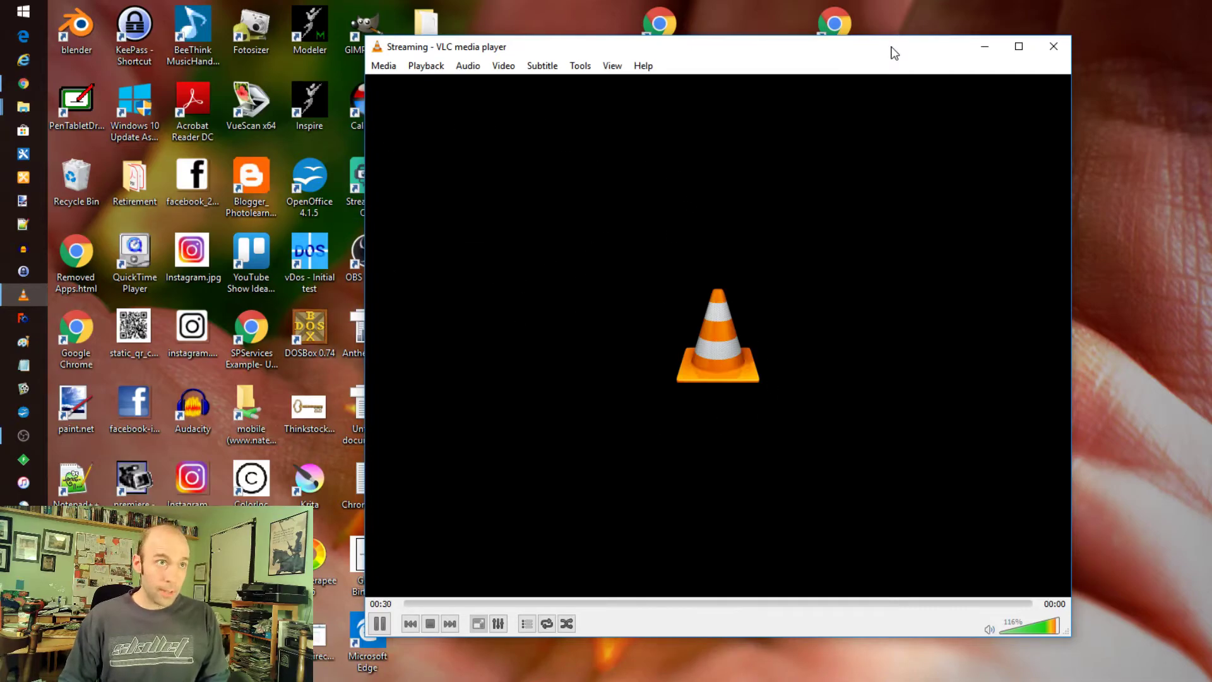
{"action": "left_click_drag", "start_coordinate": [665, 47], "coordinate": [578, 103]}
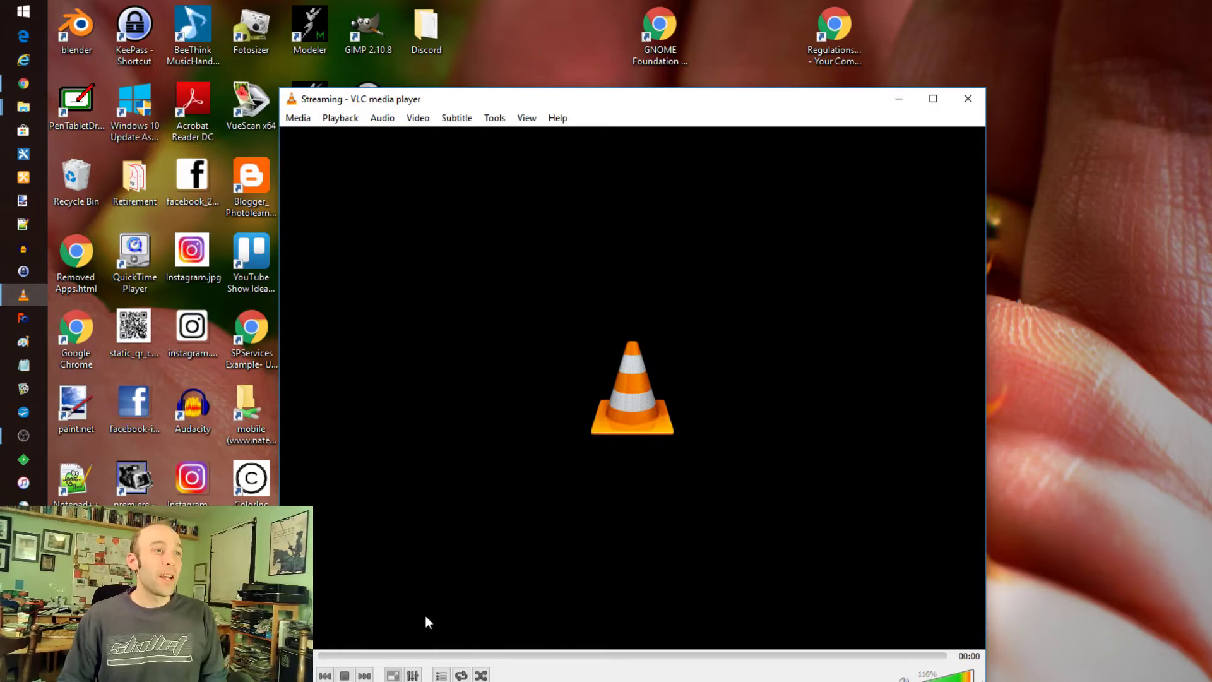
Step: Stop the desktop recording and close VLC media player
{"action": "left_click", "coordinate": [345, 675]}
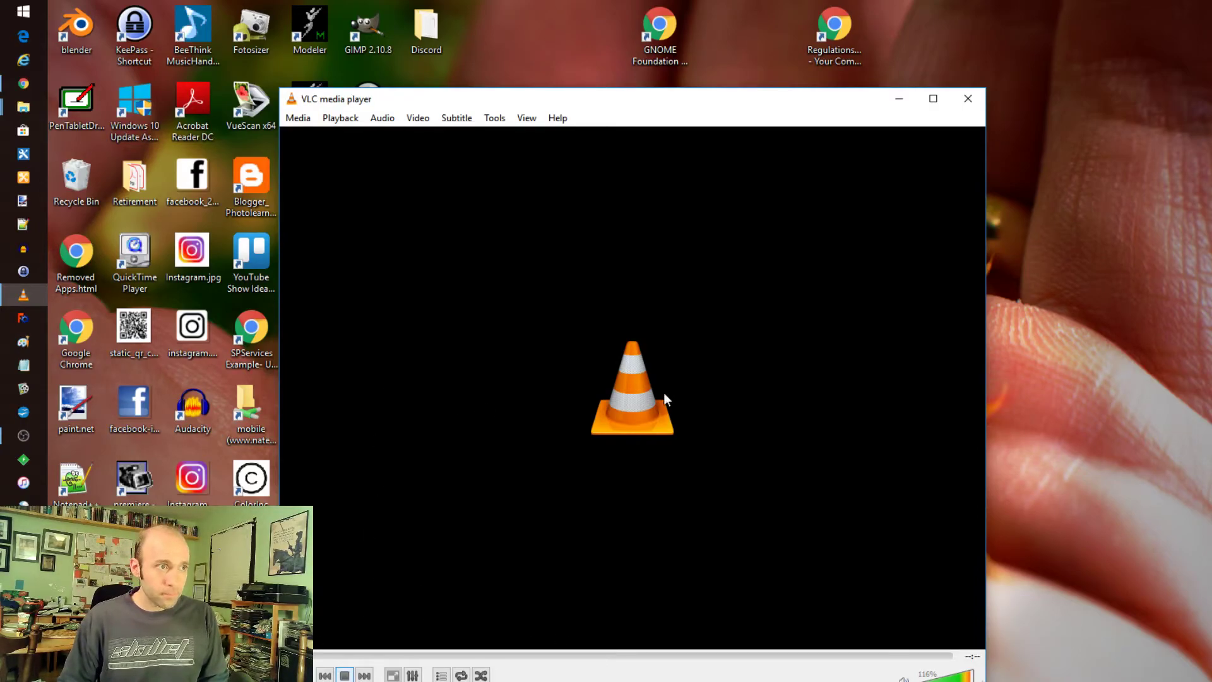
{"action": "left_click", "coordinate": [973, 101]}
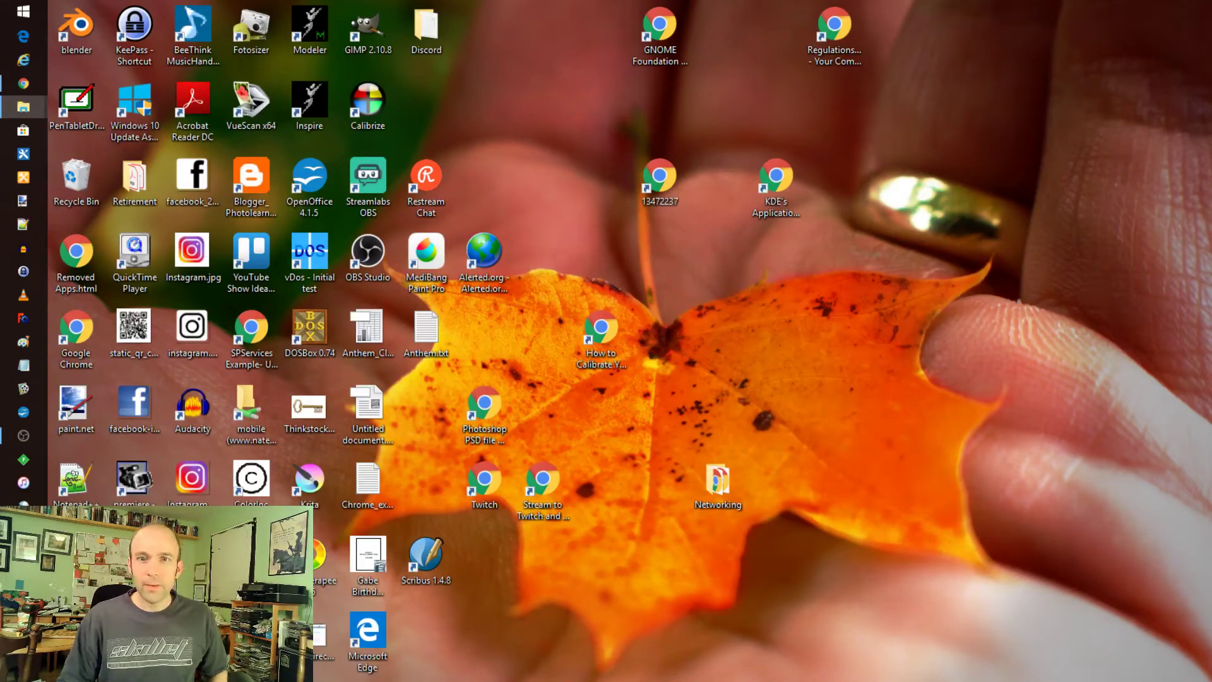
Step: Switch to the Videos folder in File Explorer and play the recorded Test_capture.mp4
{"action": "left_click", "coordinate": [23, 107]}
{"action": "left_click_drag", "start_coordinate": [1017, 3], "coordinate": [600, 144]}
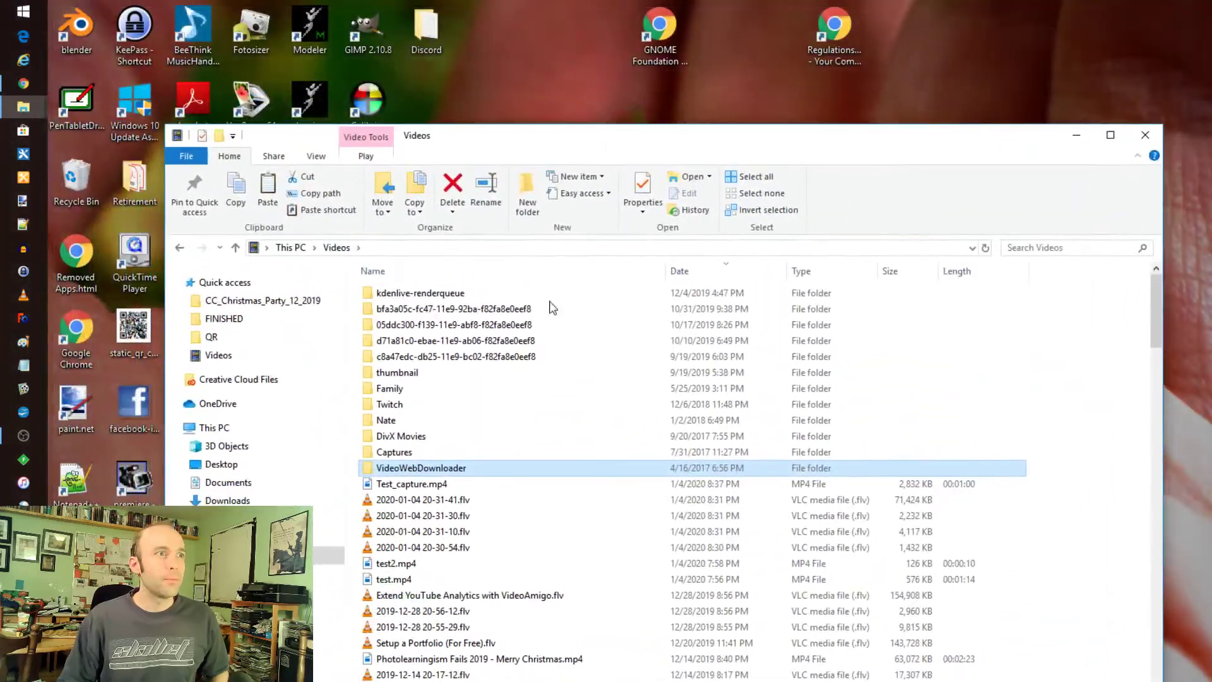
{"action": "left_click", "coordinate": [433, 488]}
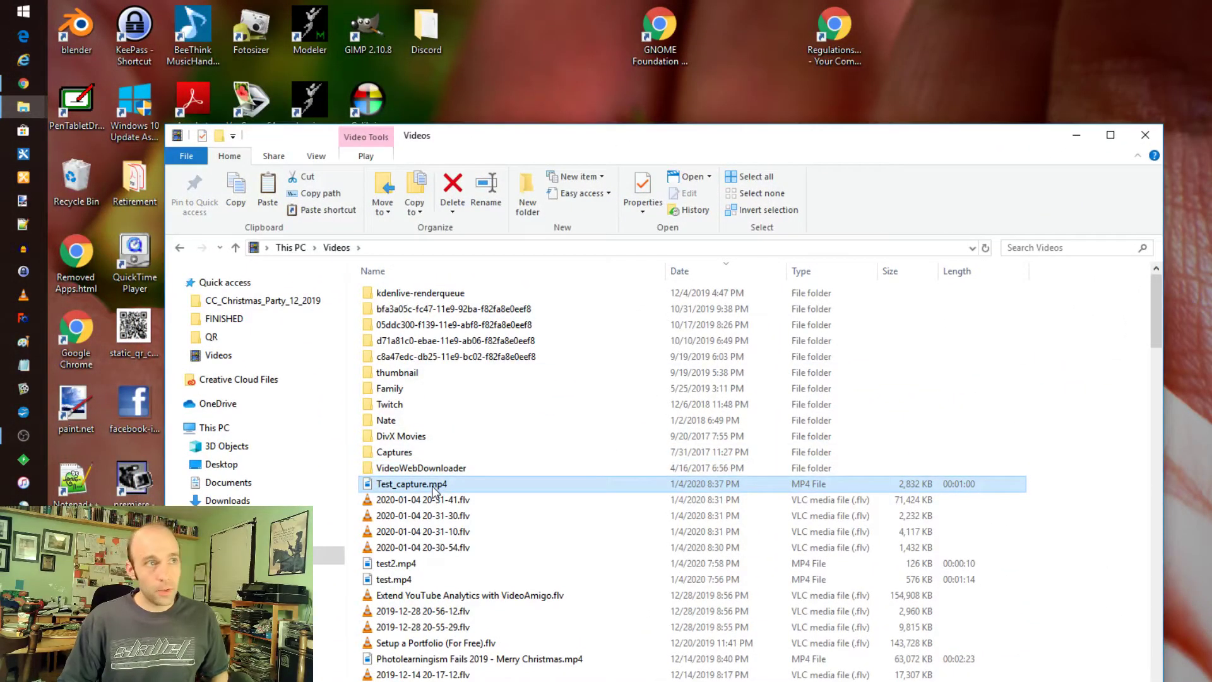
{"action": "double_click", "coordinate": [433, 490]}
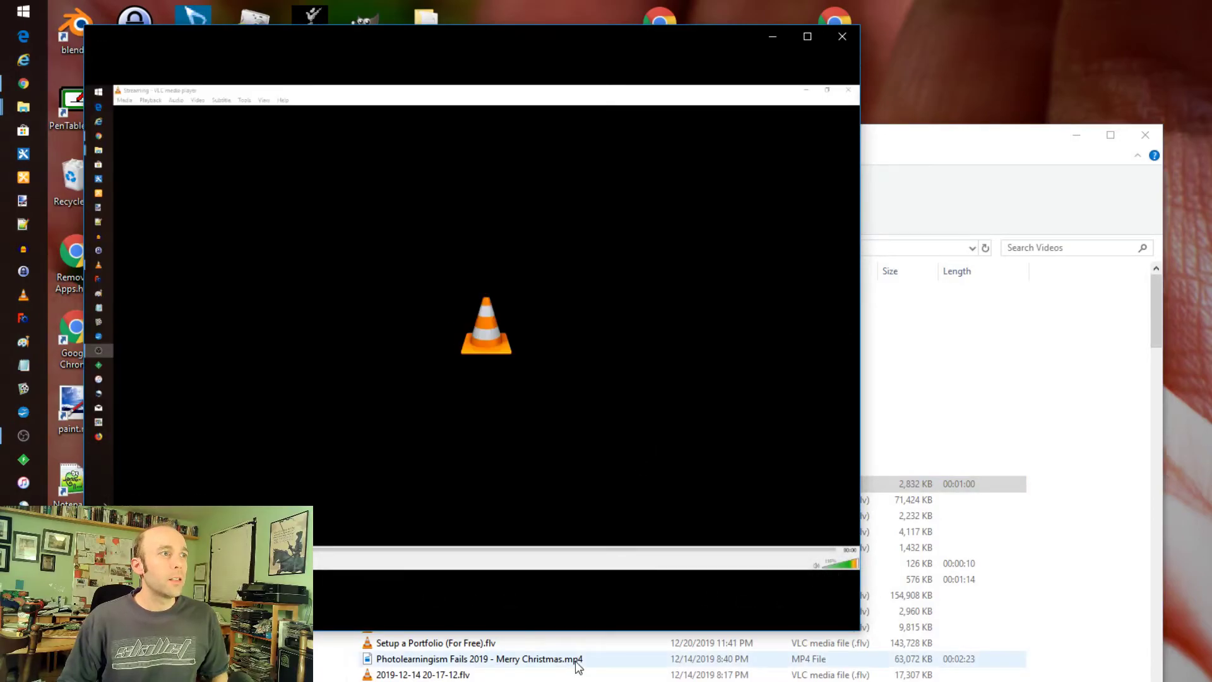
{"action": "mouse_move", "coordinate": [381, 610]}
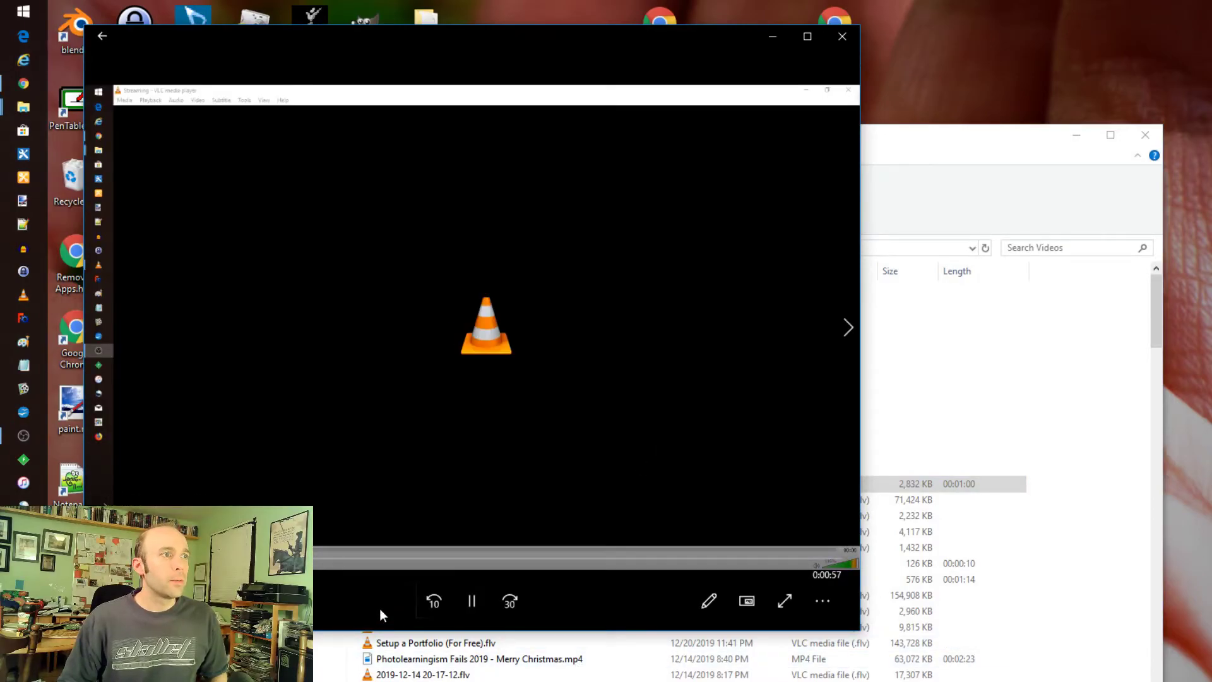